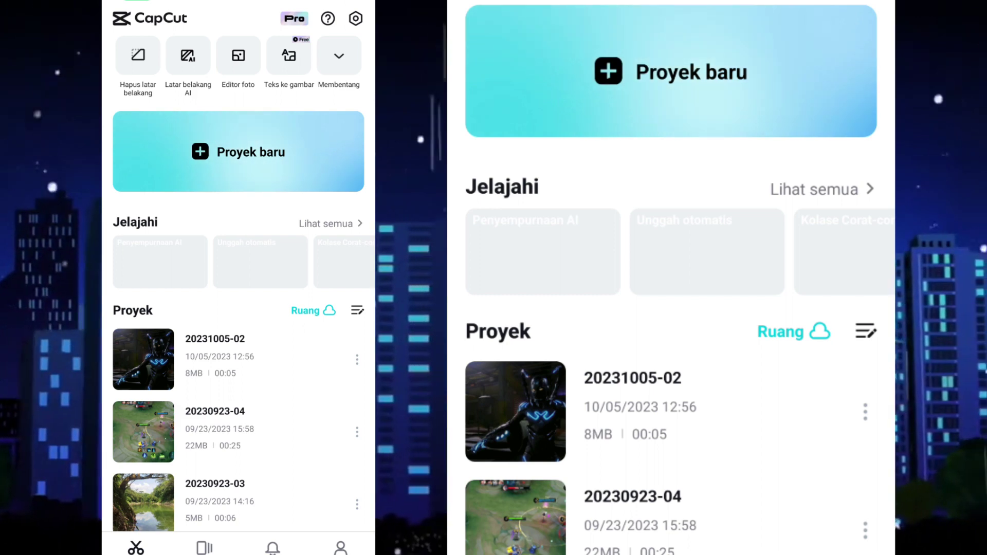
Expand the CapCut tools row and open the Gambar AI text-to-image tool
{"action": "left_click_drag", "start_coordinate": [298, 436], "coordinate": [283, 472]}
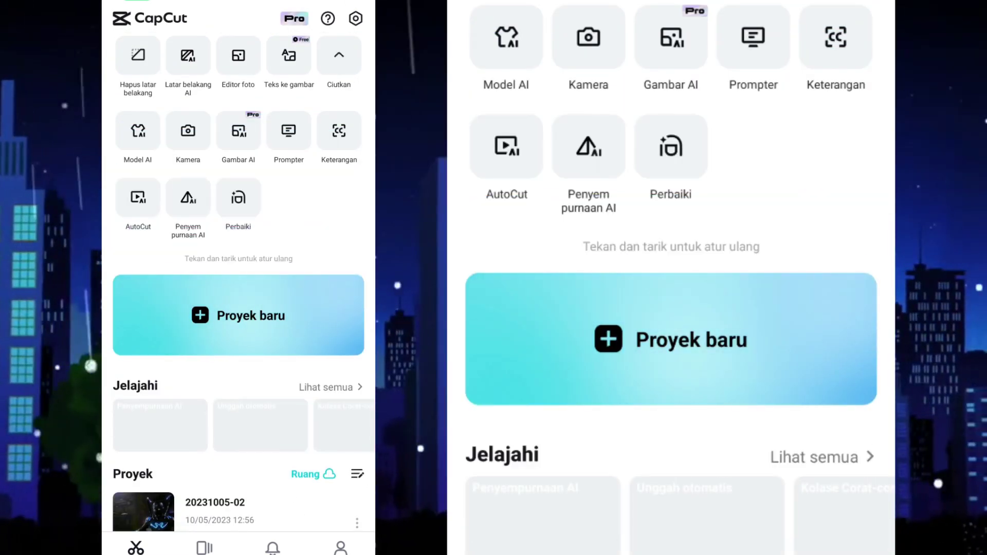
{"action": "scroll", "coordinate": [306, 467], "scroll_direction": "down", "scroll_amount": 3}
{"action": "left_click_drag", "start_coordinate": [306, 468], "coordinate": [302, 494]}
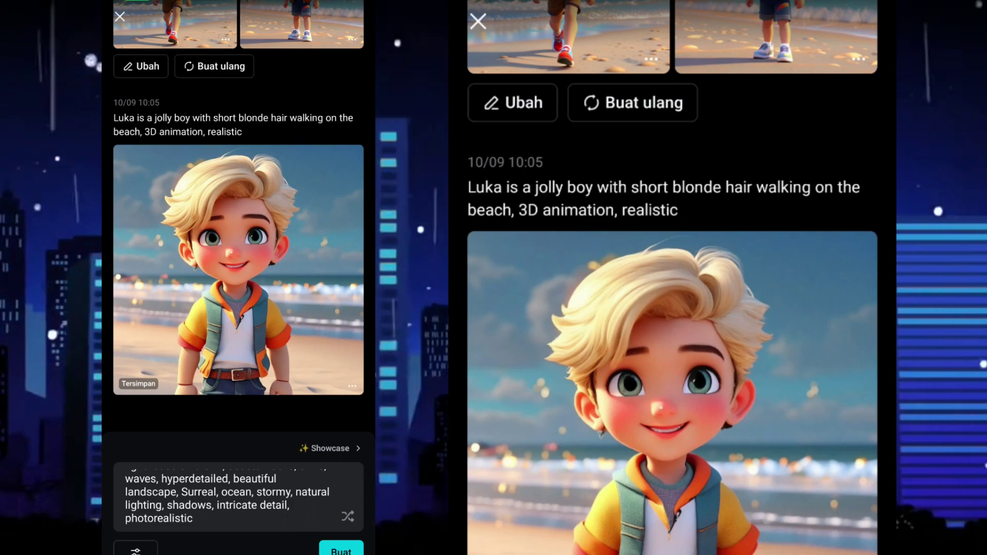
Review the drone-photography lighthouse-on-a-cliff prompt in the prompt field
{"action": "scroll", "coordinate": [238, 216], "scroll_direction": "up", "scroll_amount": 10}
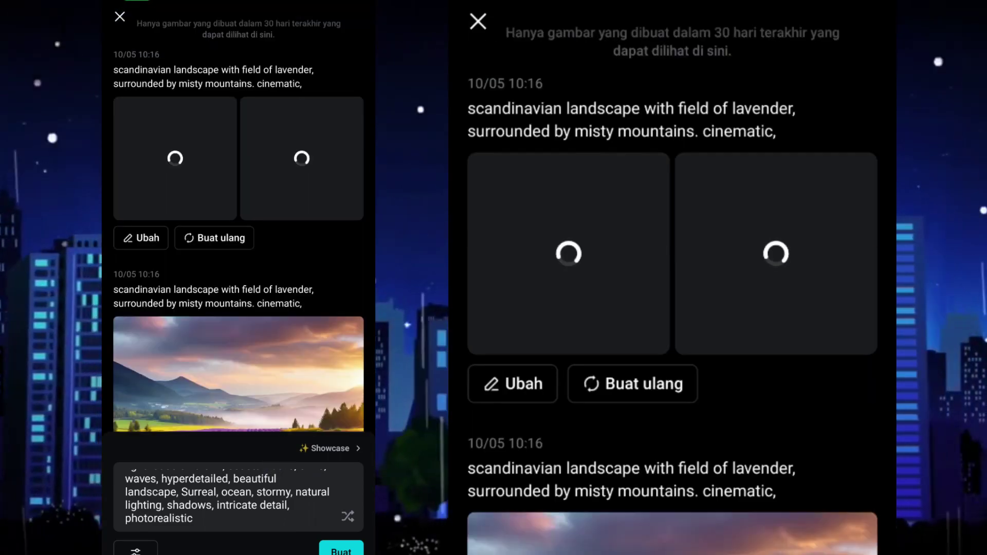
{"action": "scroll", "coordinate": [108, 263], "scroll_direction": "down", "scroll_amount": 10}
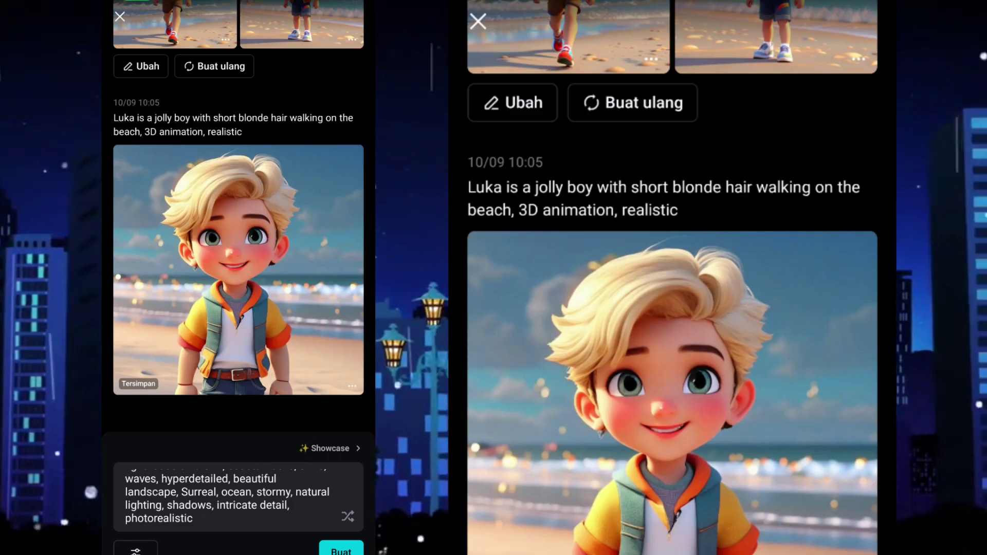
{"action": "scroll", "coordinate": [238, 495], "scroll_direction": "up", "scroll_amount": 3}
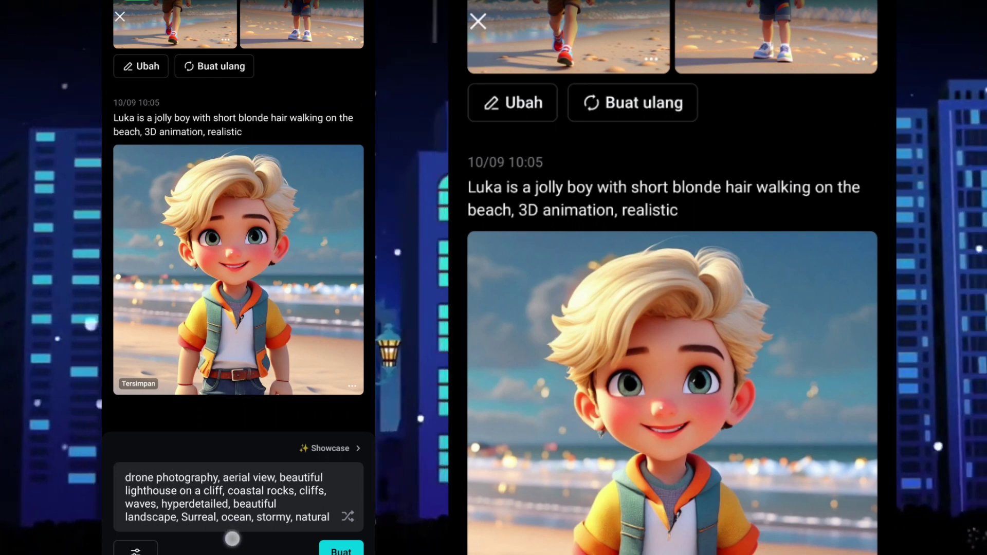
{"action": "scroll", "coordinate": [238, 496], "scroll_direction": "down", "scroll_amount": 3}
{"action": "left_click", "coordinate": [275, 460]}
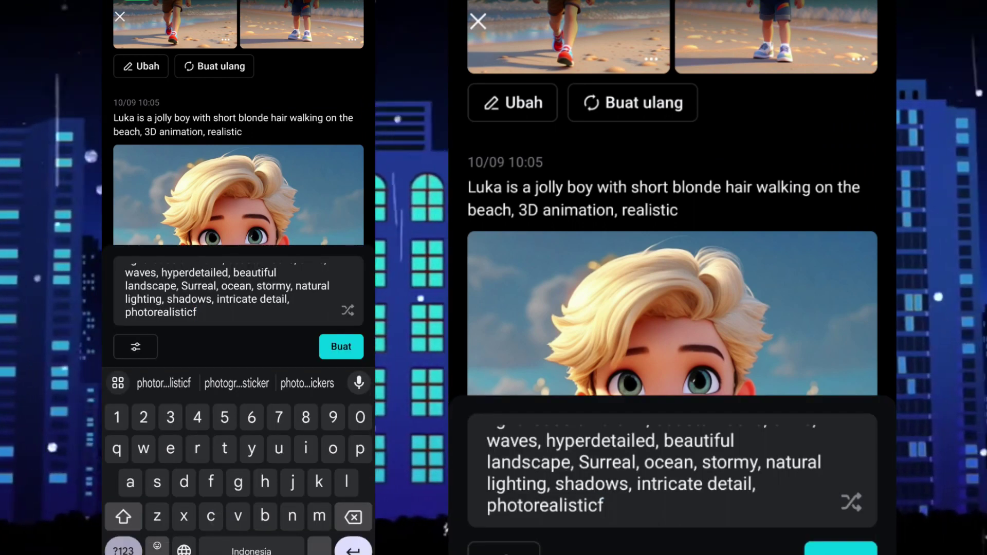
{"action": "scroll", "coordinate": [562, 463], "scroll_direction": "up", "scroll_amount": 3}
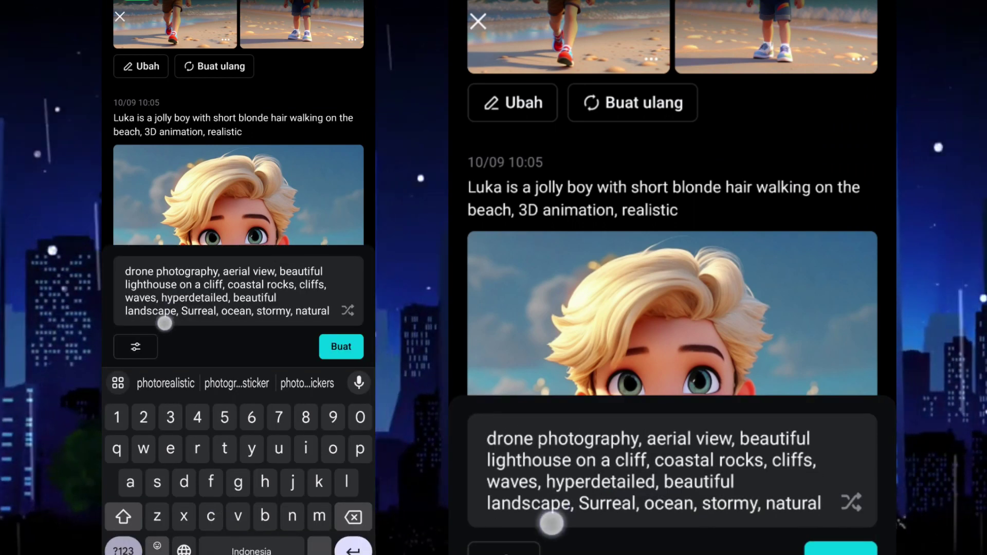
{"action": "scroll", "coordinate": [520, 499], "scroll_direction": "up", "scroll_amount": 2}
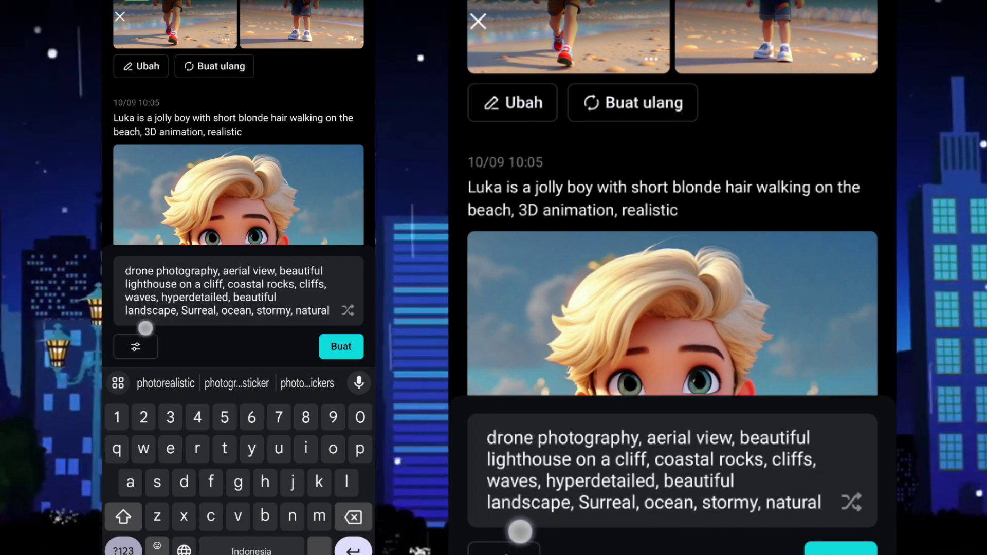
{"action": "scroll", "coordinate": [488, 469], "scroll_direction": "down", "scroll_amount": 3}
{"action": "scroll", "coordinate": [488, 469], "scroll_direction": "up", "scroll_amount": 1}
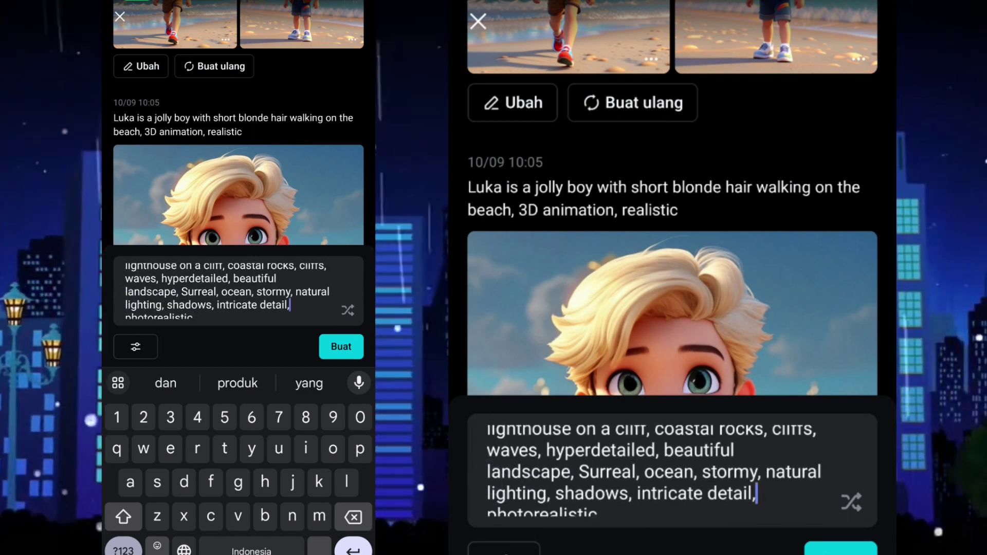
{"action": "key", "text": "Escape"}
Generate four aerial images of the lighthouse on a coastal cliff from that prompt
{"action": "scroll", "coordinate": [251, 524], "scroll_direction": "up", "scroll_amount": 2}
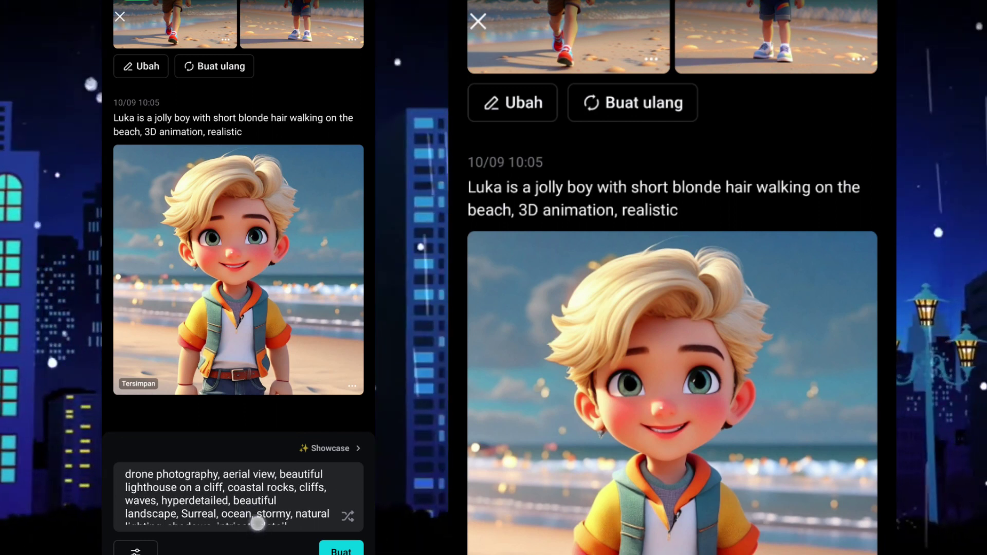
{"action": "scroll", "coordinate": [251, 527], "scroll_direction": "down", "scroll_amount": 1}
{"action": "scroll", "coordinate": [261, 522], "scroll_direction": "up", "scroll_amount": 1}
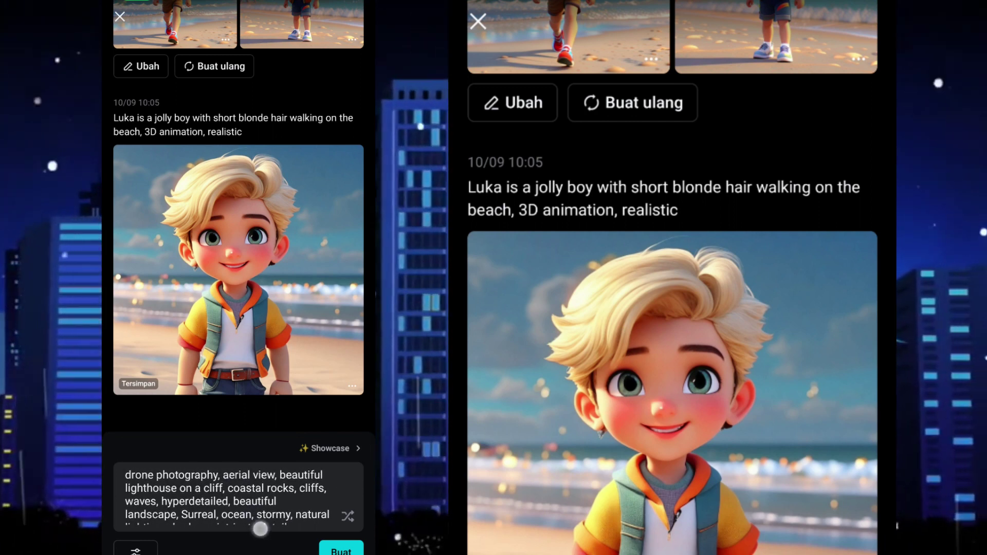
{"action": "scroll", "coordinate": [262, 524], "scroll_direction": "down", "scroll_amount": 1}
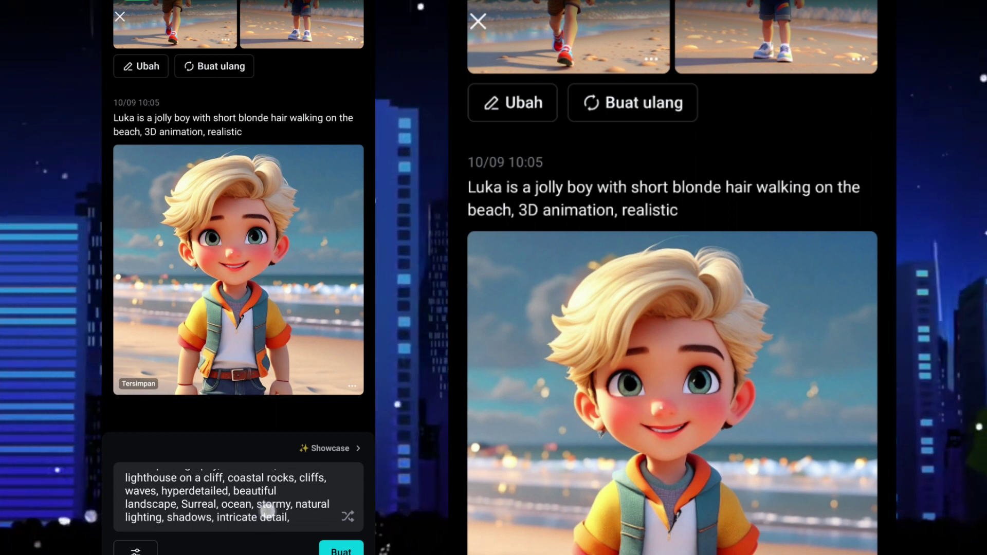
{"action": "scroll", "coordinate": [270, 502], "scroll_direction": "down", "scroll_amount": 1}
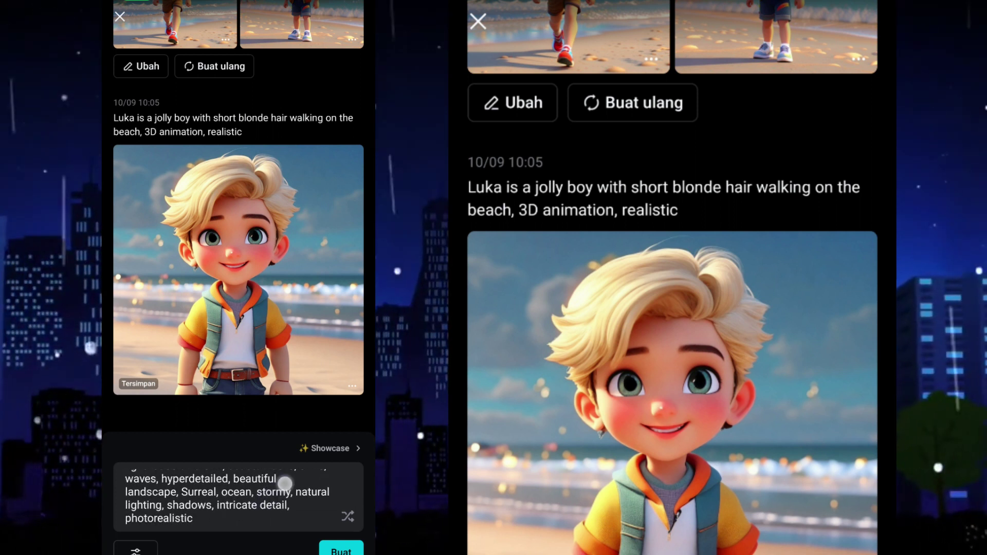
{"action": "left_click", "coordinate": [194, 522]}
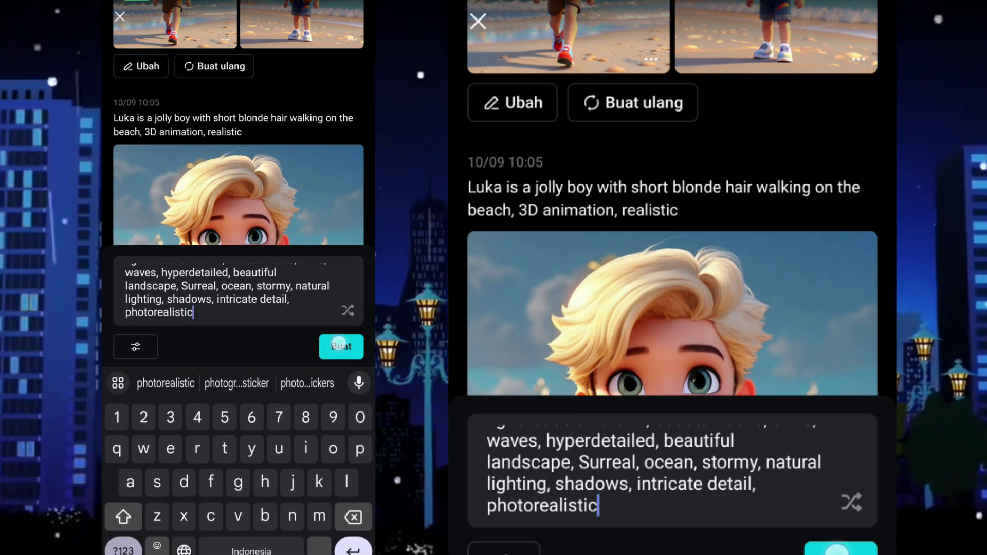
{"action": "left_click", "coordinate": [341, 347]}
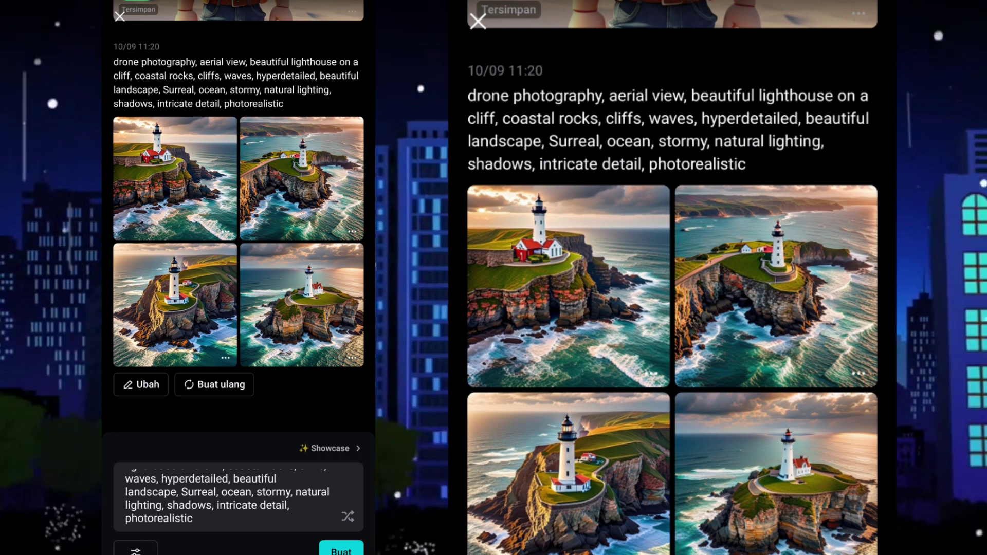
Pick the bottom-right lighthouse image on the rocky islet and create an HD version
{"action": "left_click", "coordinate": [302, 305]}
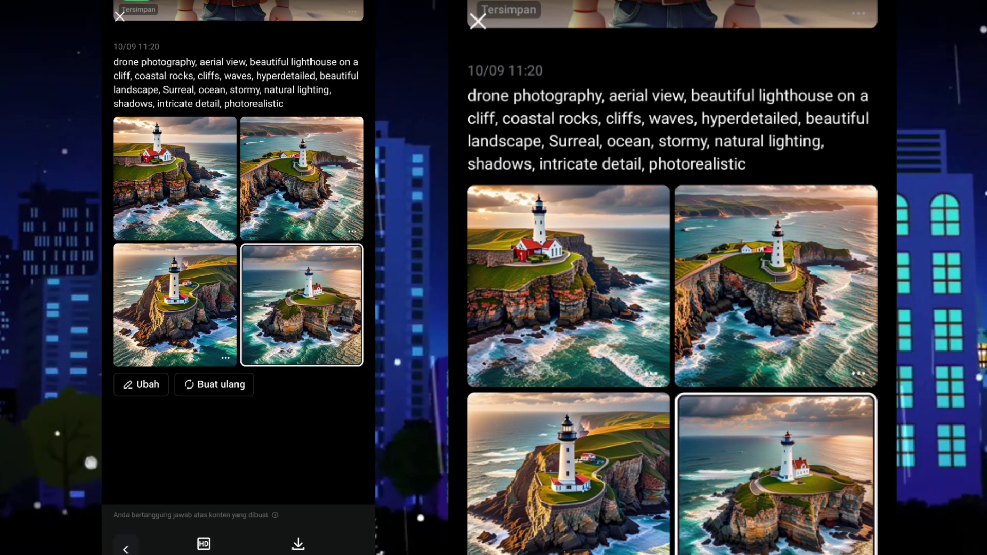
{"action": "left_click_drag", "start_coordinate": [290, 411], "coordinate": [290, 412]}
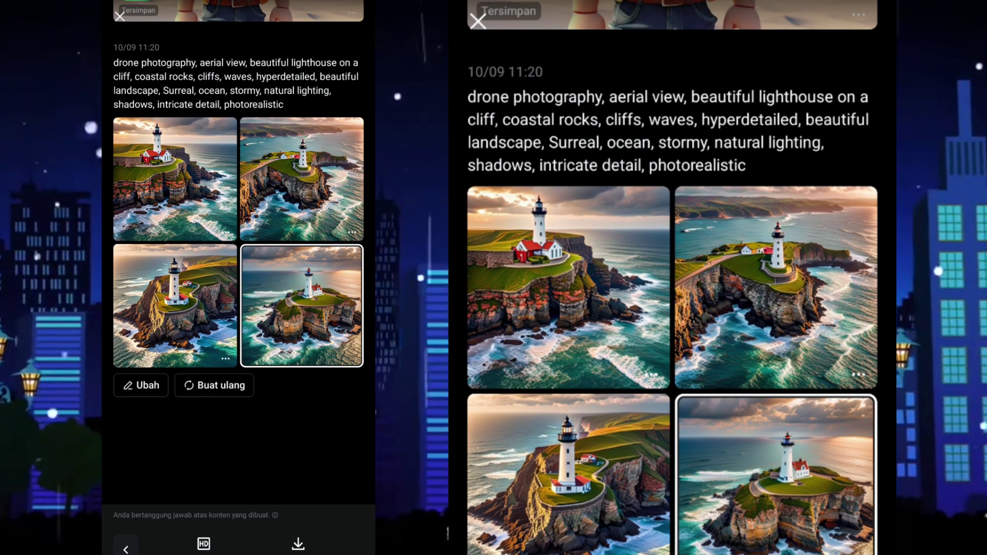
{"action": "left_click", "coordinate": [214, 385]}
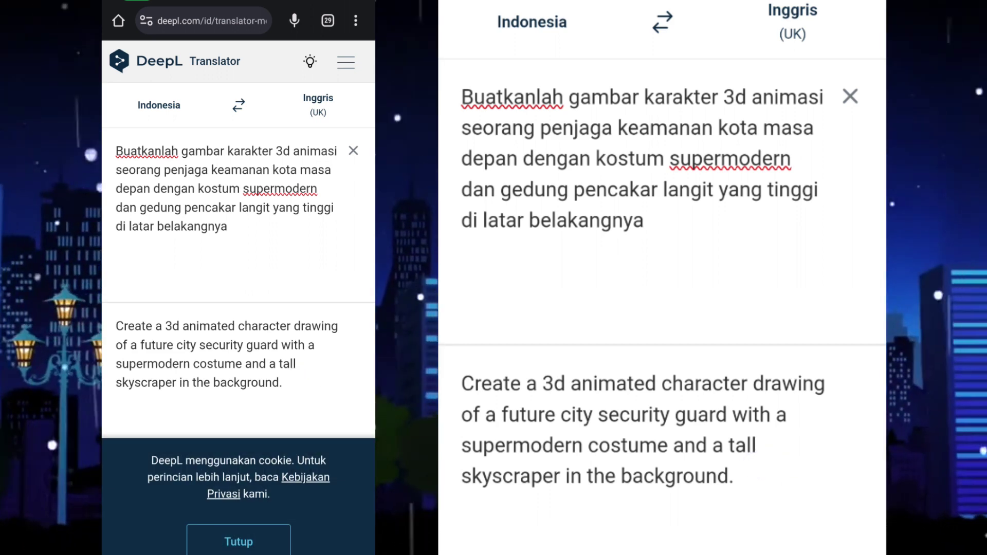
Copy DeepL's English security-guard translation and switch back to CapCut
{"action": "scroll", "coordinate": [296, 393], "scroll_direction": "down", "scroll_amount": 2}
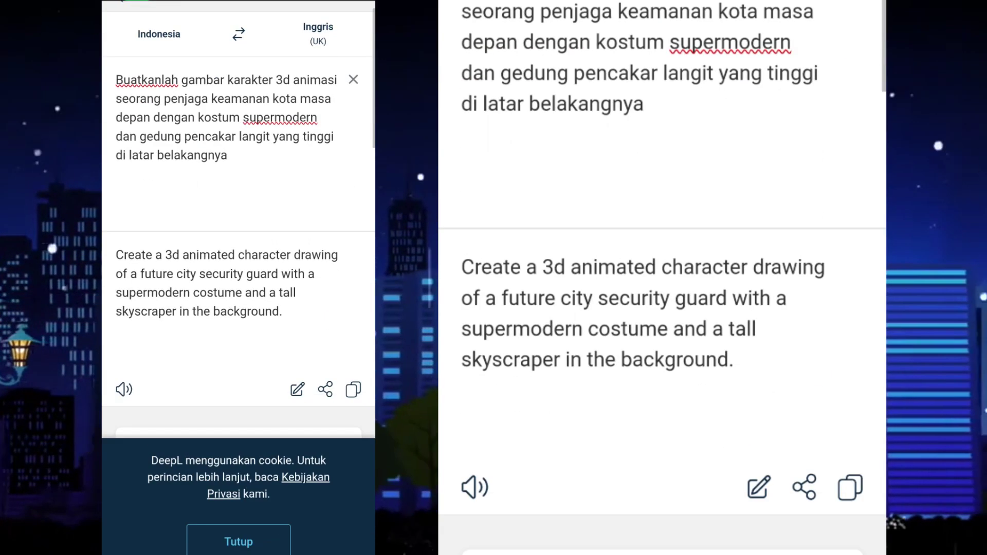
{"action": "left_click", "coordinate": [353, 389]}
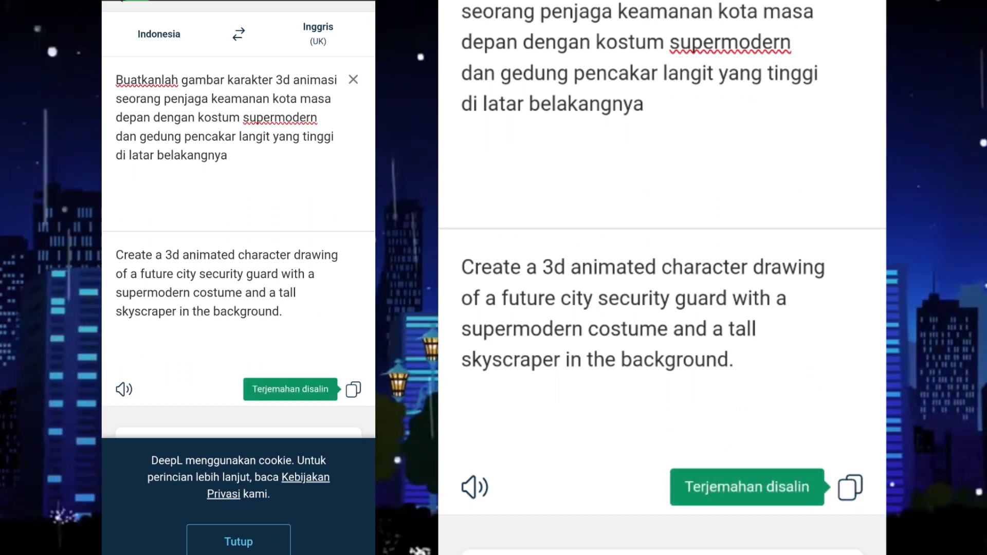
{"action": "left_click_drag", "start_coordinate": [238, 550], "coordinate": [248, 469]}
{"action": "left_click", "coordinate": [704, 343]}
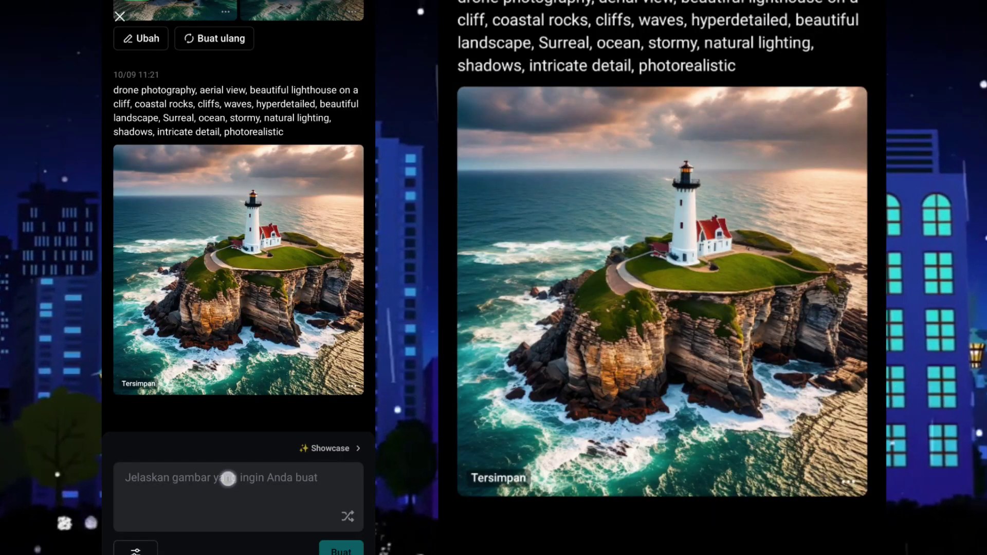
Paste the English future-city security-guard prompt and generate four images
{"action": "left_click", "coordinate": [228, 479]}
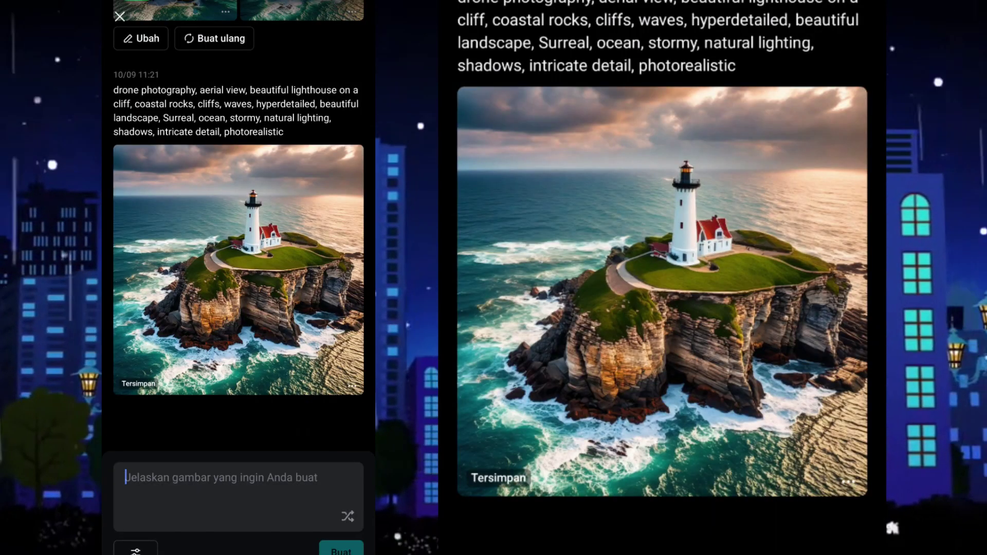
{"action": "left_click", "coordinate": [150, 427]}
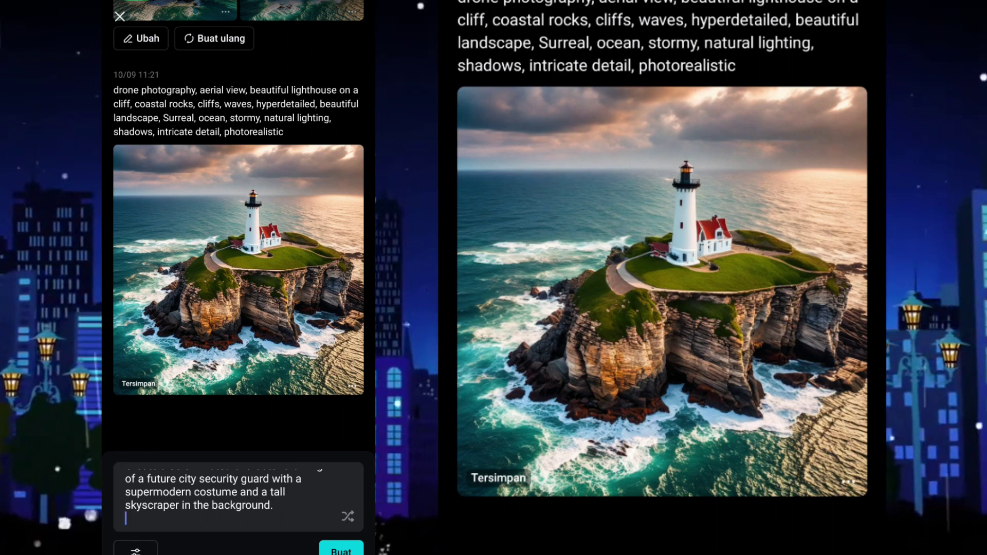
{"action": "left_click", "coordinate": [341, 550]}
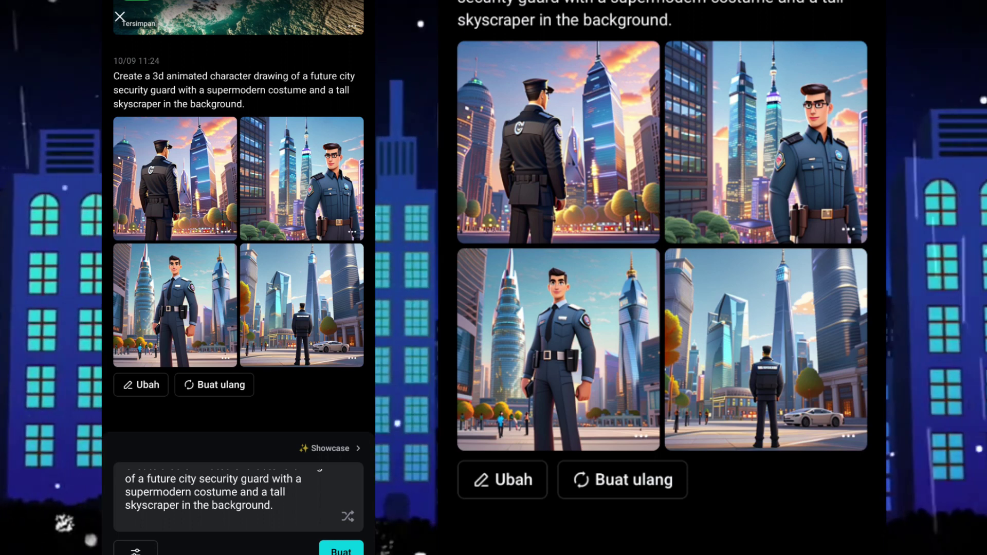
Choose the bespectacled security-guard image and save it to the gallery
{"action": "left_click", "coordinate": [302, 179]}
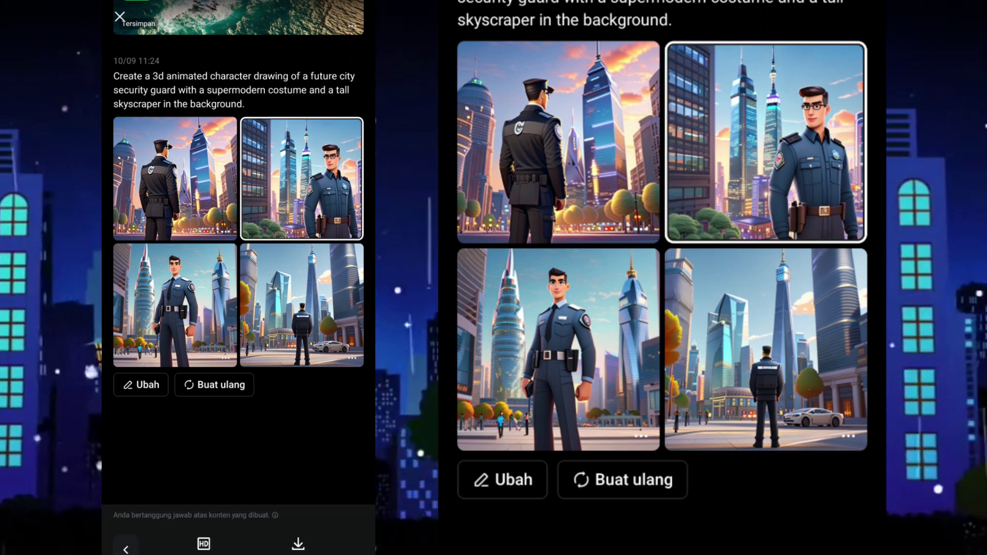
{"action": "left_click", "coordinate": [320, 206]}
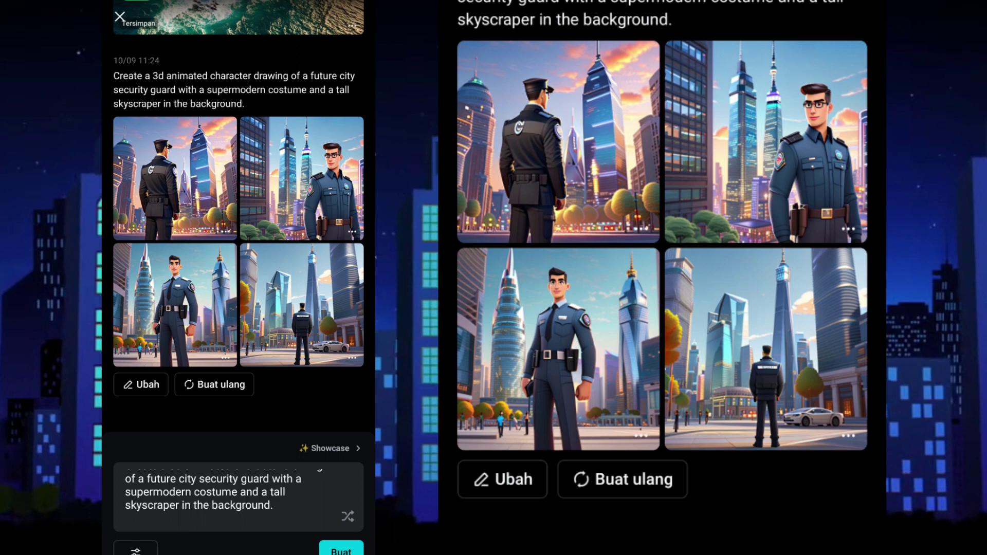
{"action": "left_click", "coordinate": [341, 550]}
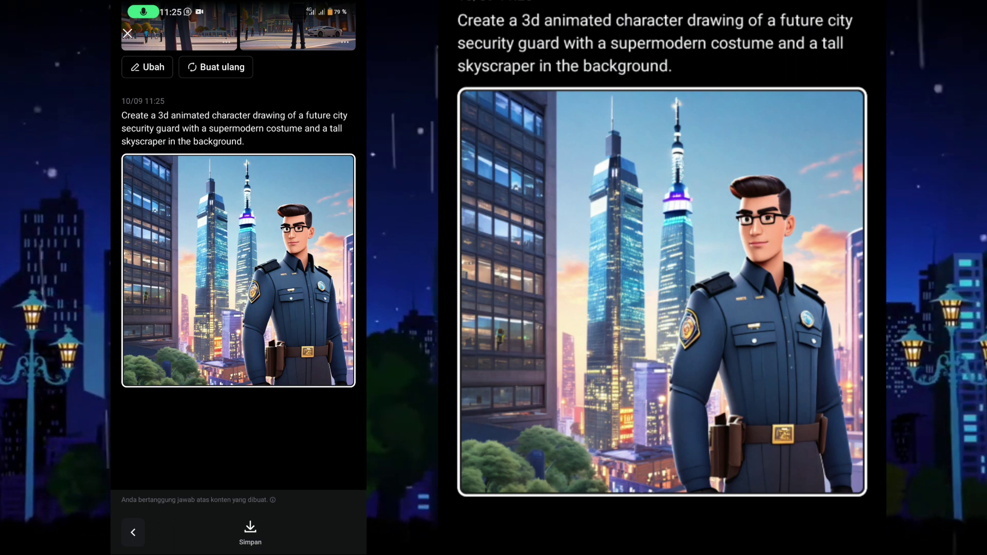
{"action": "left_click", "coordinate": [250, 532]}
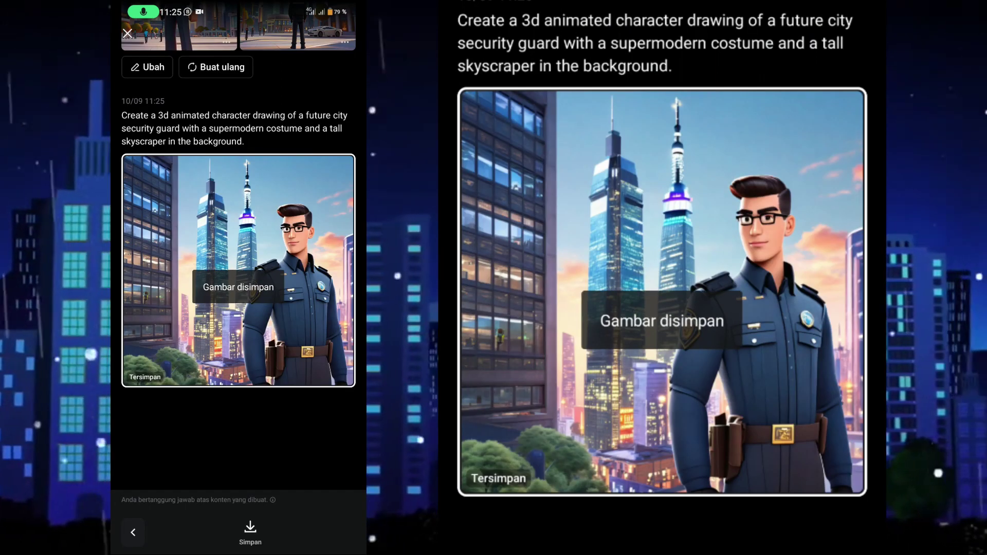
{"action": "left_click_drag", "start_coordinate": [239, 552], "coordinate": [239, 411]}
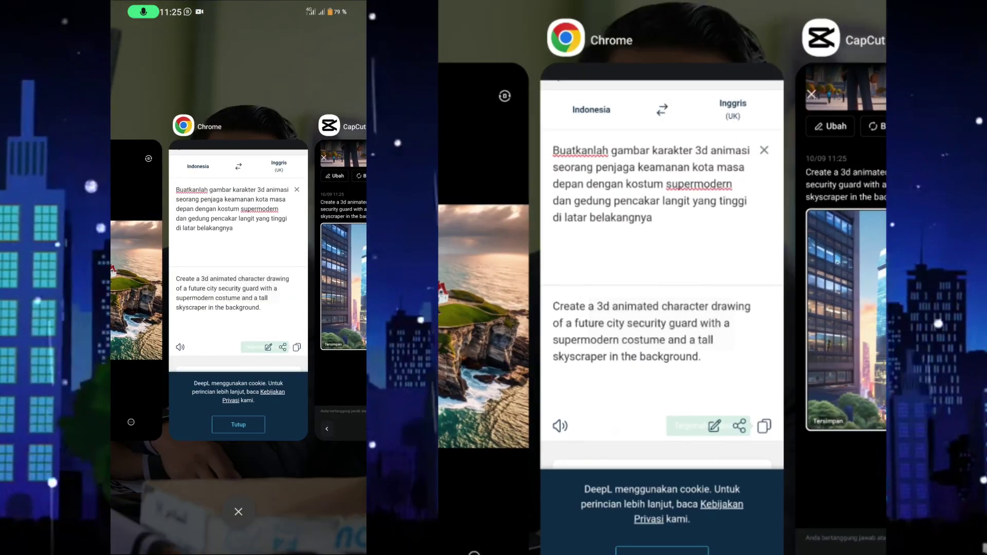
Open the saved security-guard picture in File Manager and zoom in to inspect it
{"action": "left_click", "coordinate": [136, 288]}
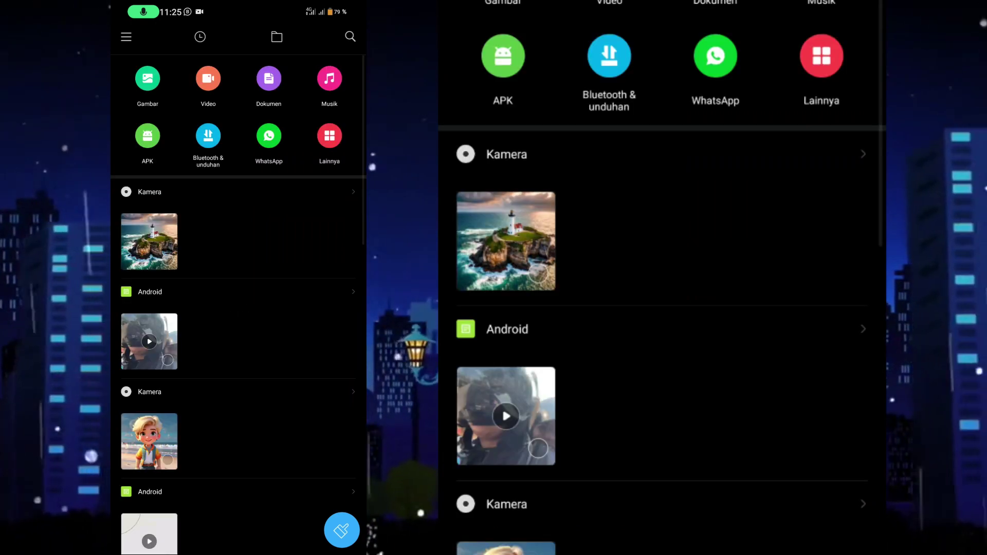
{"action": "left_click", "coordinate": [149, 435]}
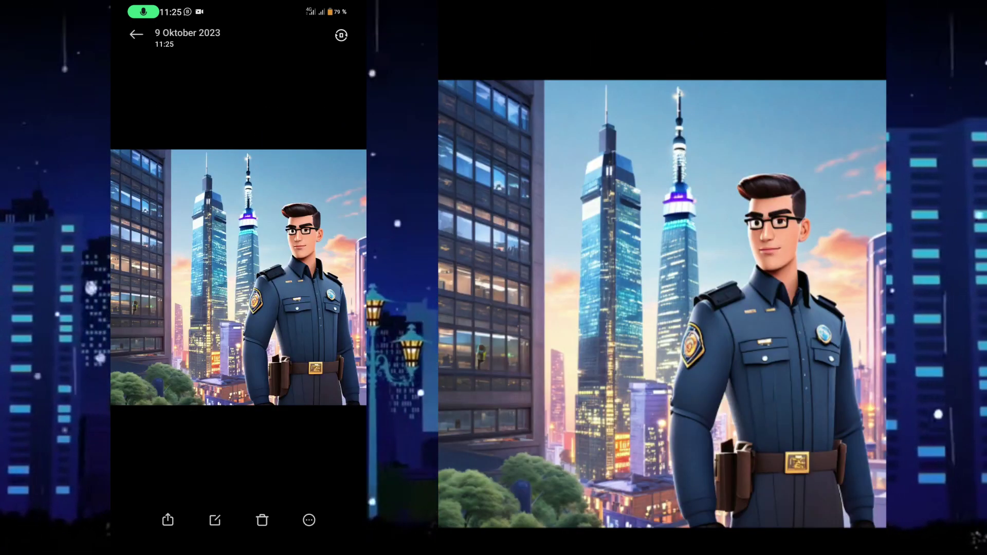
{"action": "double_click", "coordinate": [308, 414]}
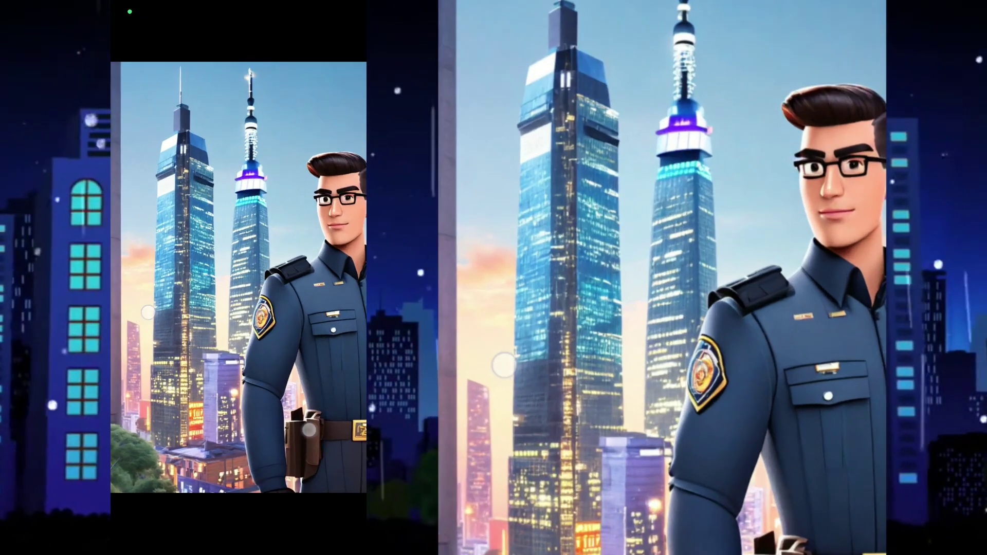
{"action": "left_click_drag", "start_coordinate": [252, 433], "coordinate": [182, 325]}
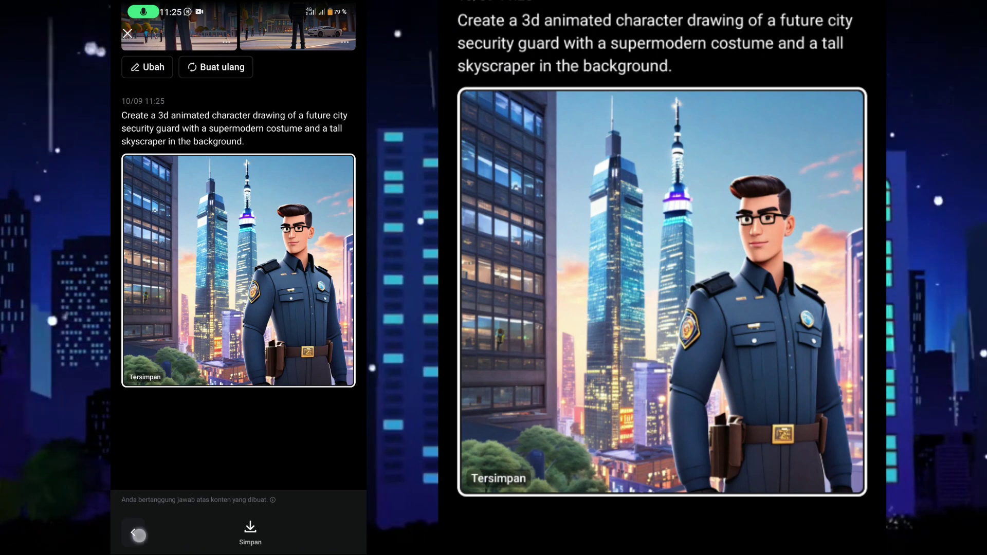
Cut the old security-guard description out of CapCut's prompt box, then switch to DeepL
{"action": "left_click", "coordinate": [139, 535]}
{"action": "left_click", "coordinate": [284, 493]}
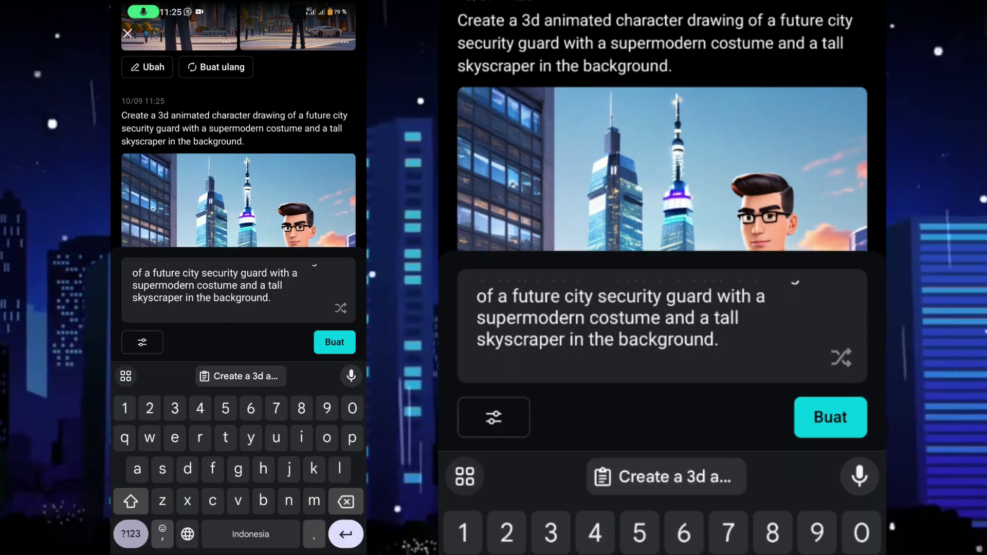
{"action": "left_click", "coordinate": [278, 302]}
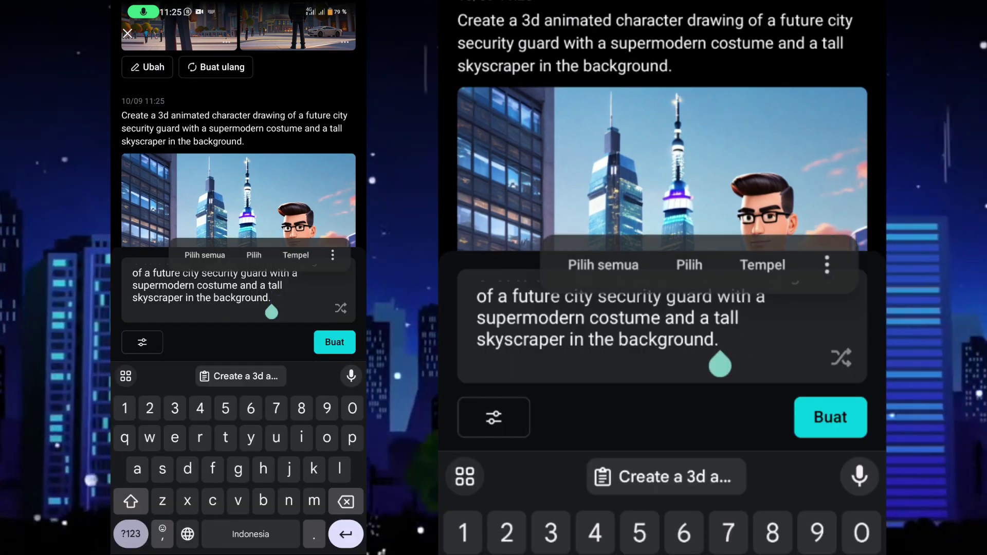
{"action": "left_click", "coordinate": [155, 253]}
{"action": "left_click", "coordinate": [186, 221]}
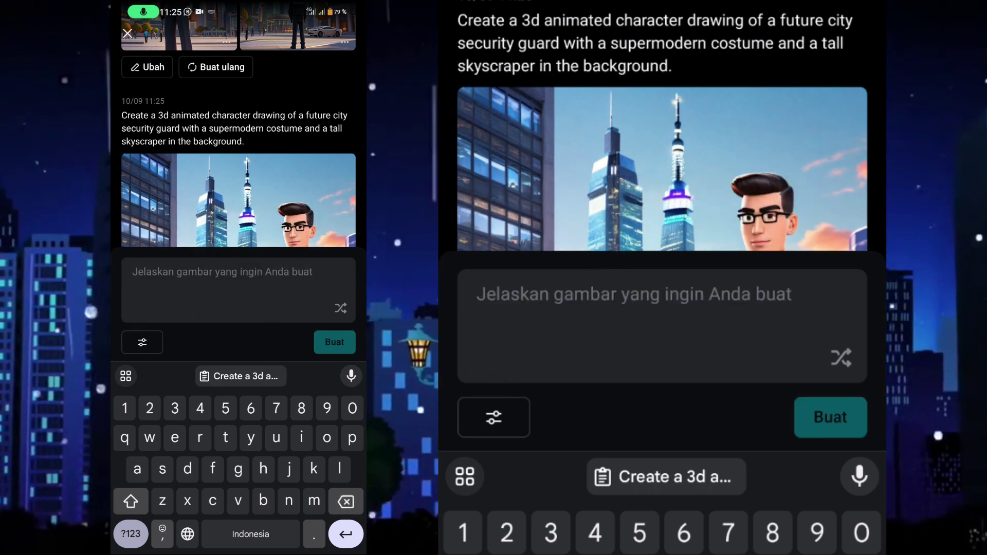
{"action": "left_click_drag", "start_coordinate": [238, 552], "coordinate": [238, 437]}
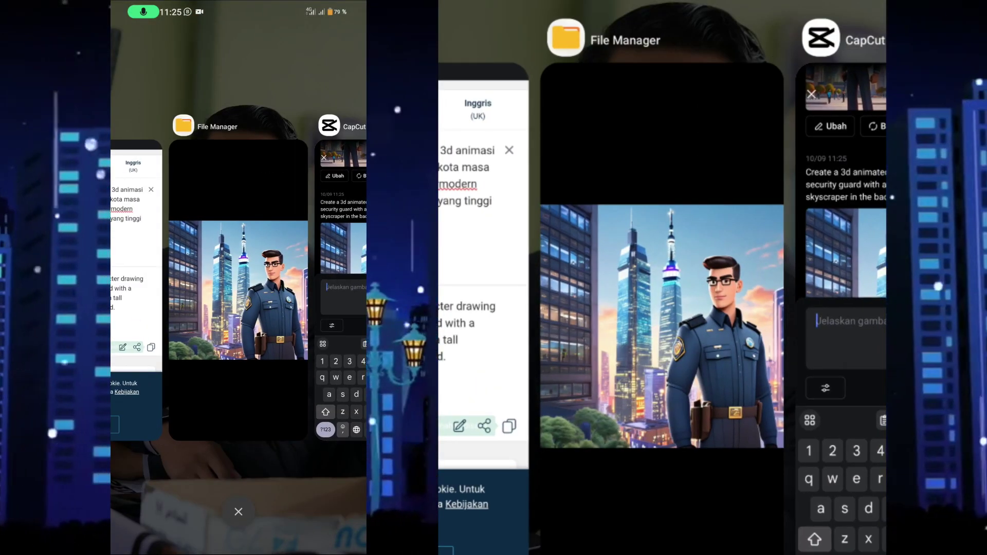
{"action": "left_click", "coordinate": [136, 247]}
Translate the Indonesian prompt for a 3D space traveller with a shield, then copy the English
{"action": "left_click", "coordinate": [355, 97]}
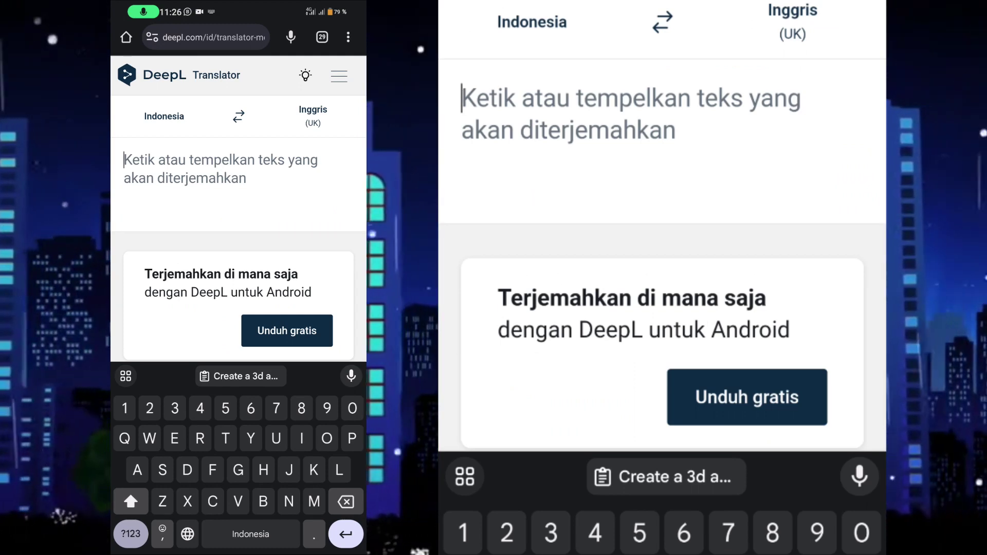
{"action": "type", "text": "Buatkanlah "}
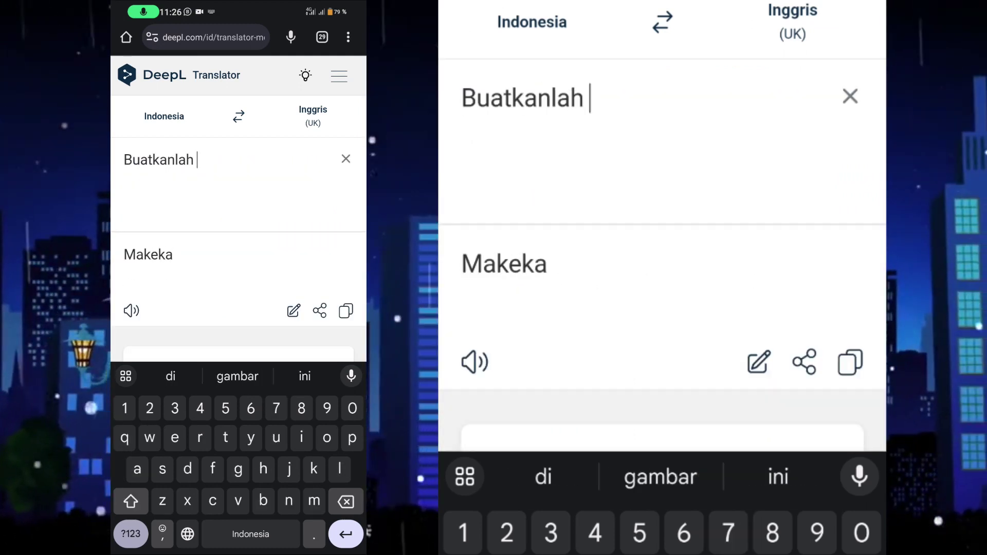
{"action": "type", "text": "gambar karakter 3d animasi seorang "}
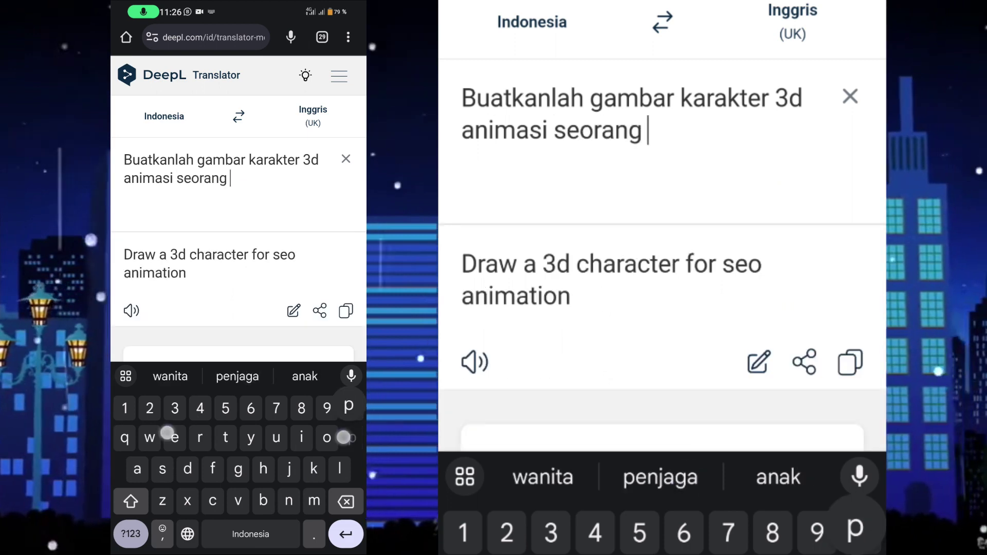
{"action": "type", "text": "penjelajah luar angkasa dengan peris"}
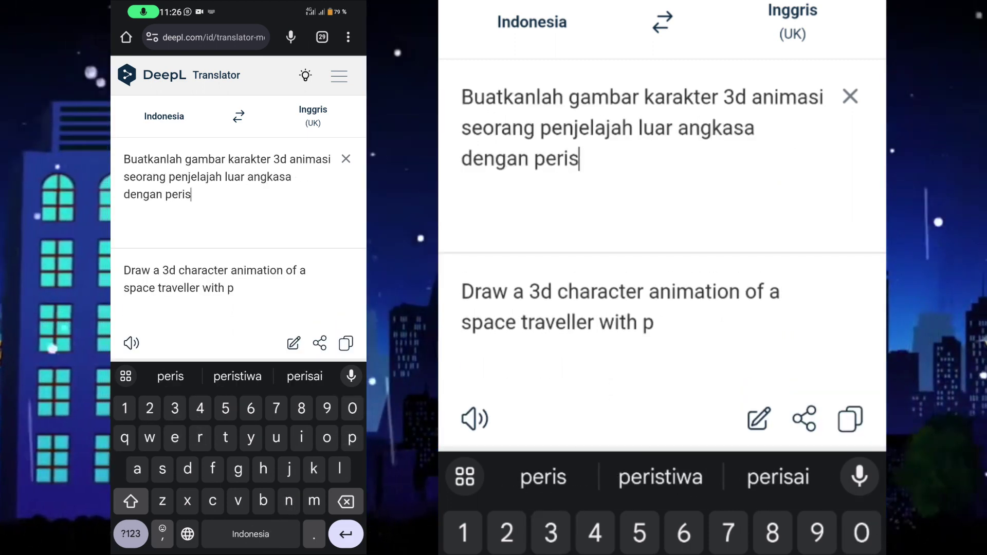
{"action": "type", "text": "ai futuristik dan helm yang"}
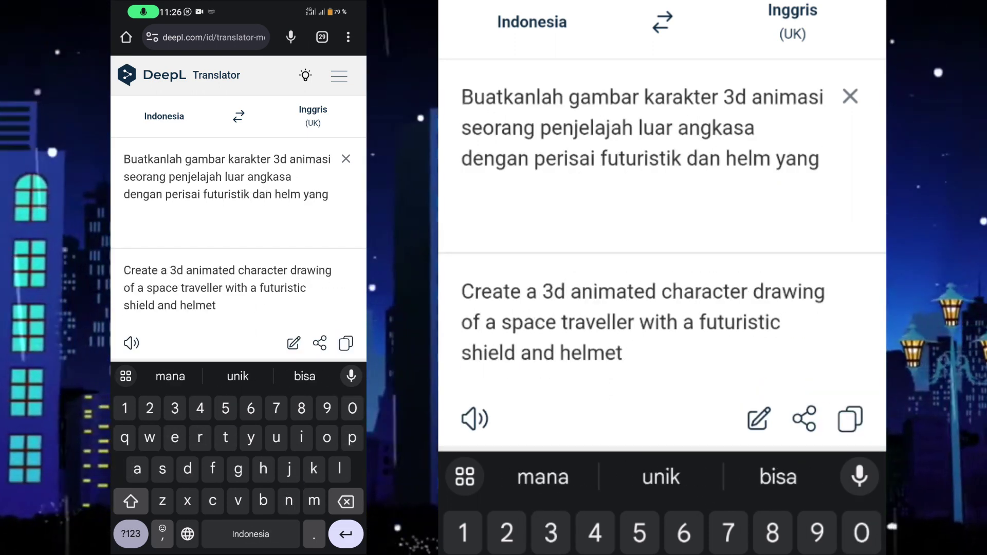
{"action": "type", "text": " berkilauan di latar belakang gala"}
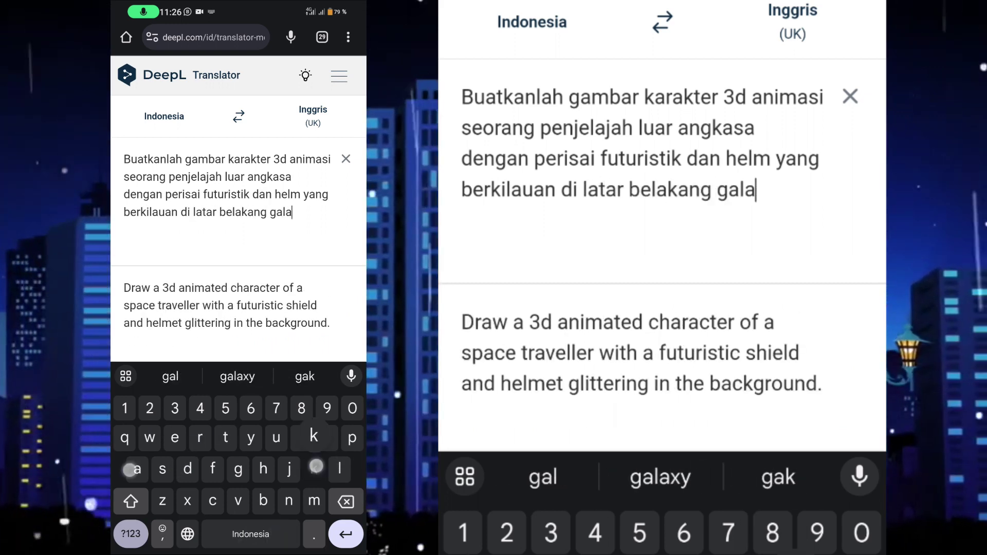
{"action": "type", "text": "ksi yang indah"}
{"action": "left_click", "coordinate": [346, 412]}
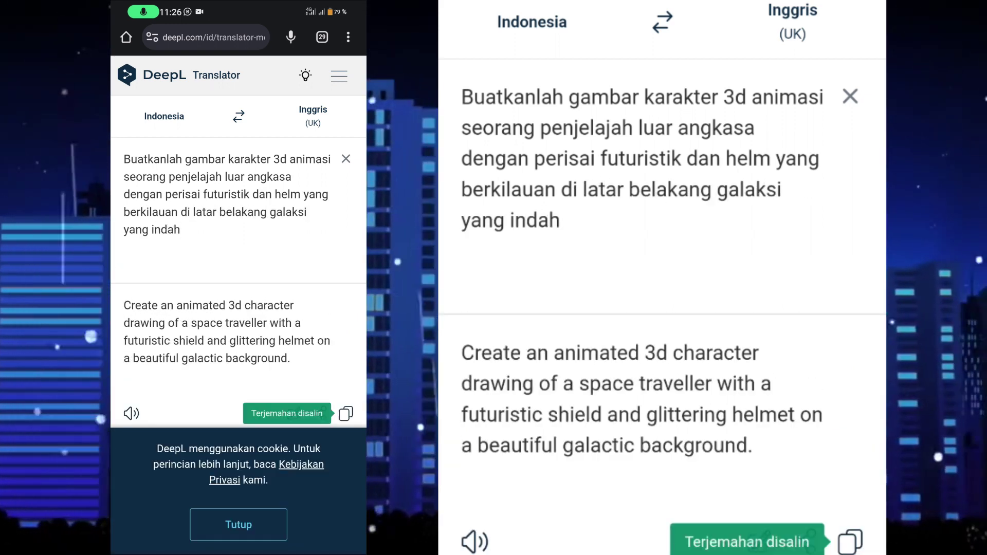
{"action": "left_click_drag", "start_coordinate": [239, 553], "coordinate": [238, 391]}
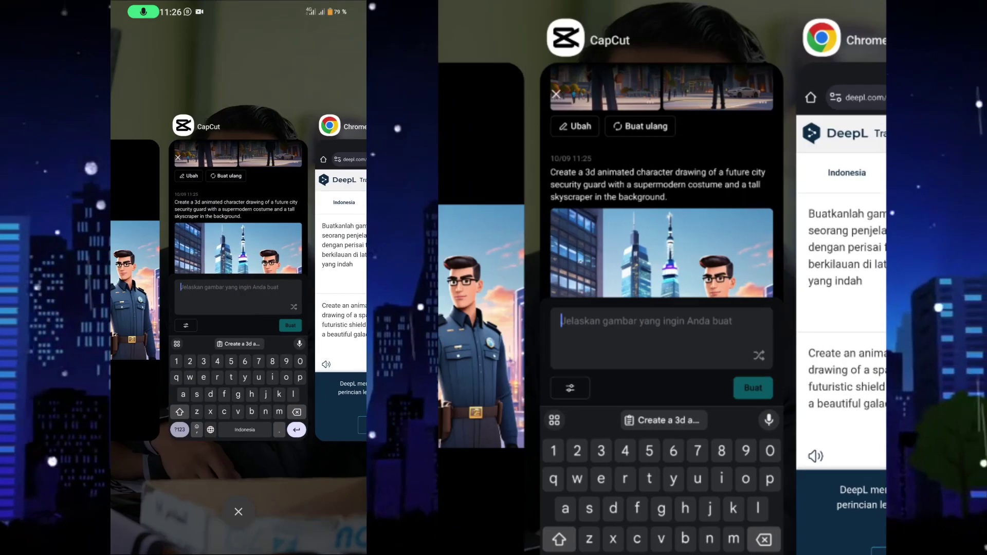
Paste the space-traveller prompt into CapCut and generate four astronaut images on a galactic background
{"action": "left_click", "coordinate": [238, 231]}
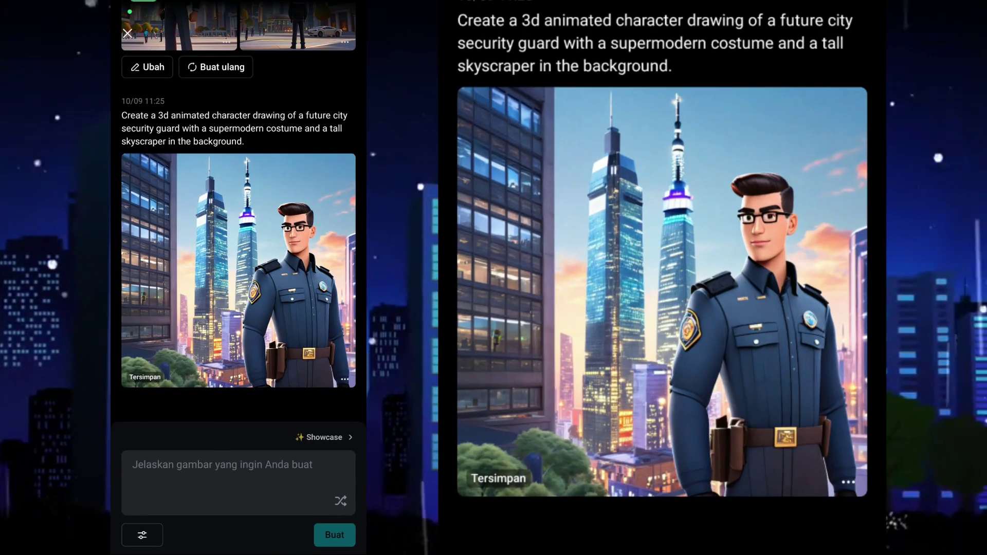
{"action": "left_click", "coordinate": [222, 470]}
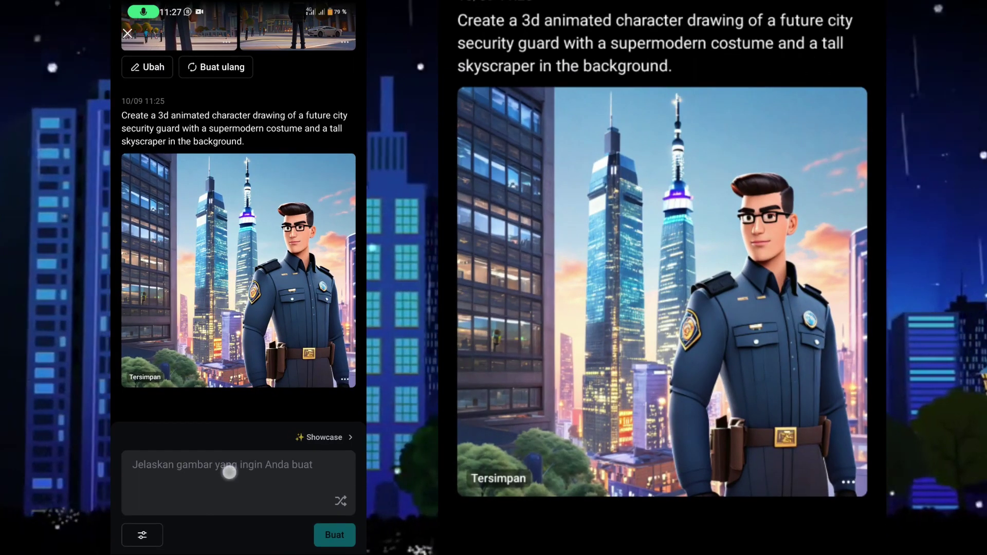
{"action": "left_click", "coordinate": [133, 479]}
{"action": "left_click", "coordinate": [159, 419]}
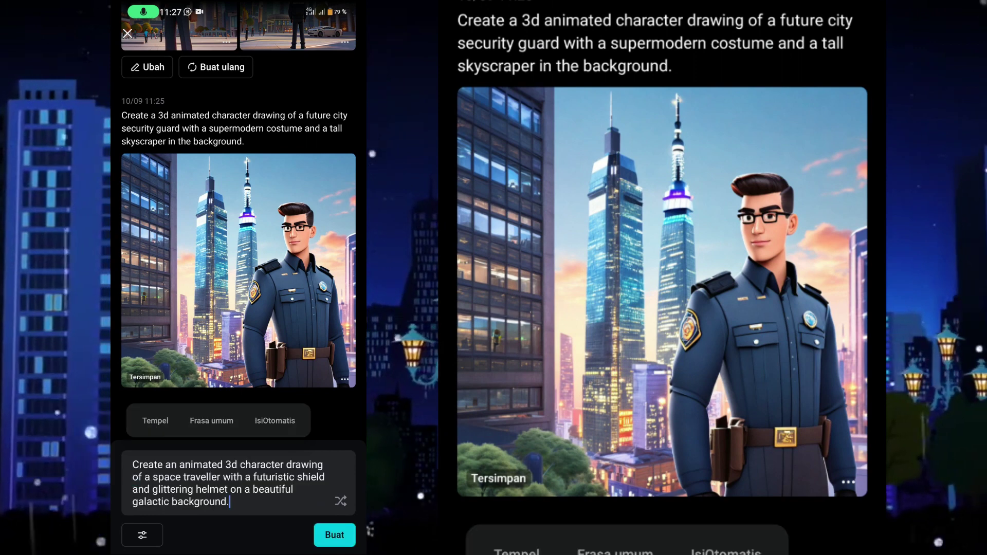
{"action": "left_click", "coordinate": [334, 535]}
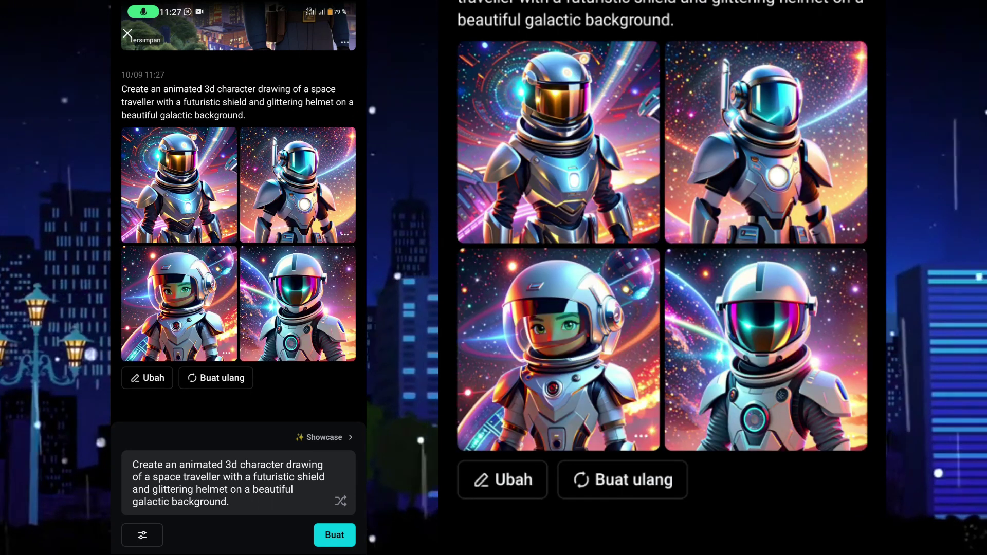
Save the first gold-visored astronaut image to the gallery with Simpan, then bring up recent apps
{"action": "left_click", "coordinate": [173, 250]}
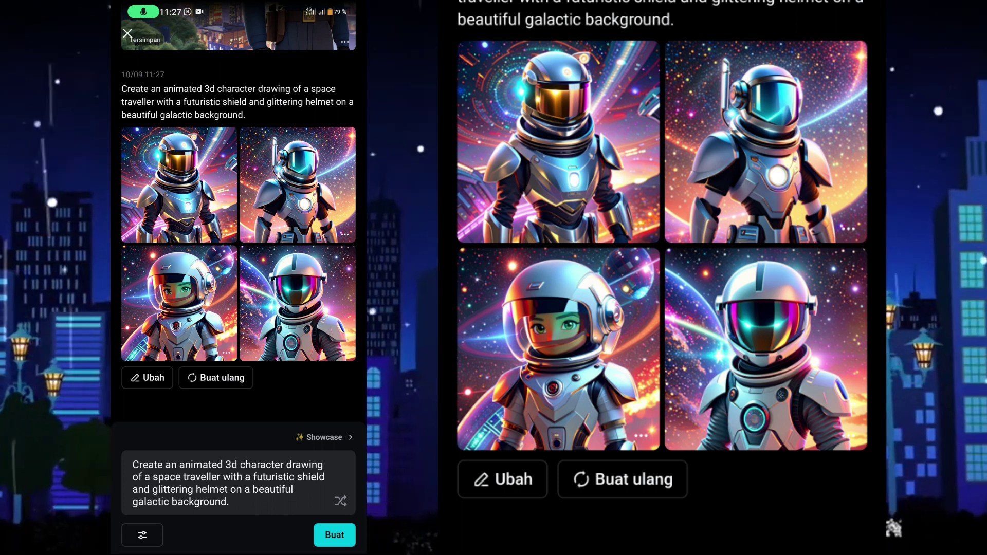
{"action": "left_click", "coordinate": [179, 185]}
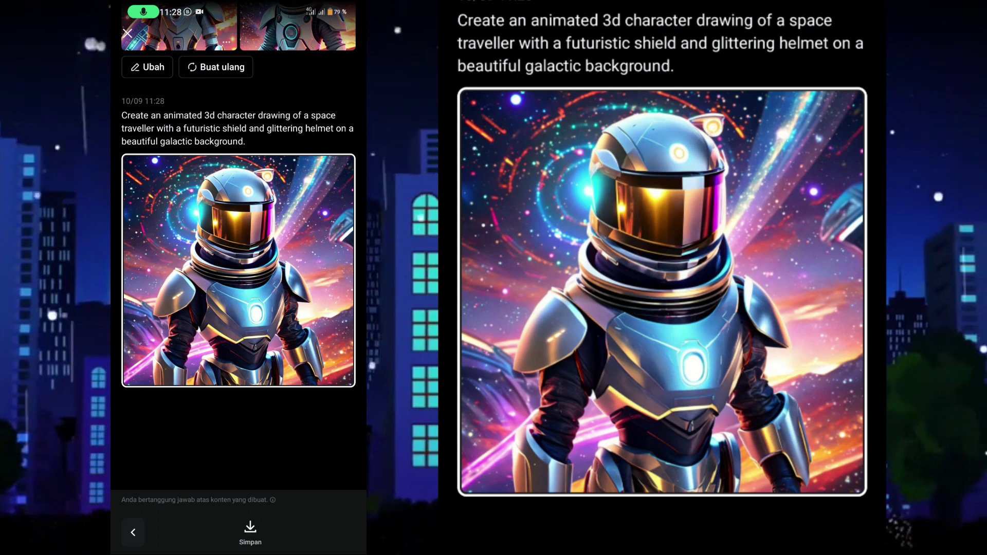
{"action": "left_click", "coordinate": [250, 532]}
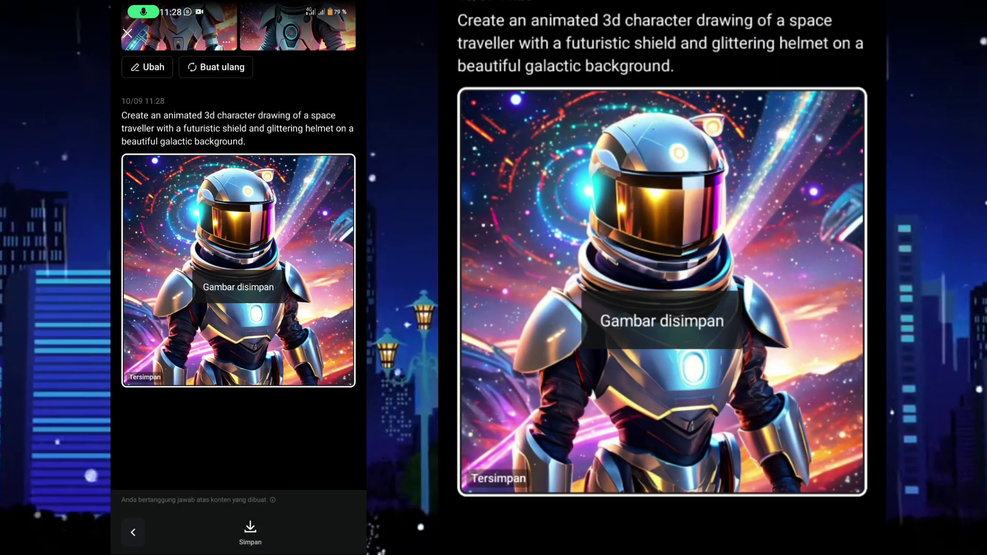
{"action": "left_click_drag", "start_coordinate": [239, 552], "coordinate": [238, 411]}
Switch from the recent apps to File Manager
{"action": "left_click", "coordinate": [260, 203]}
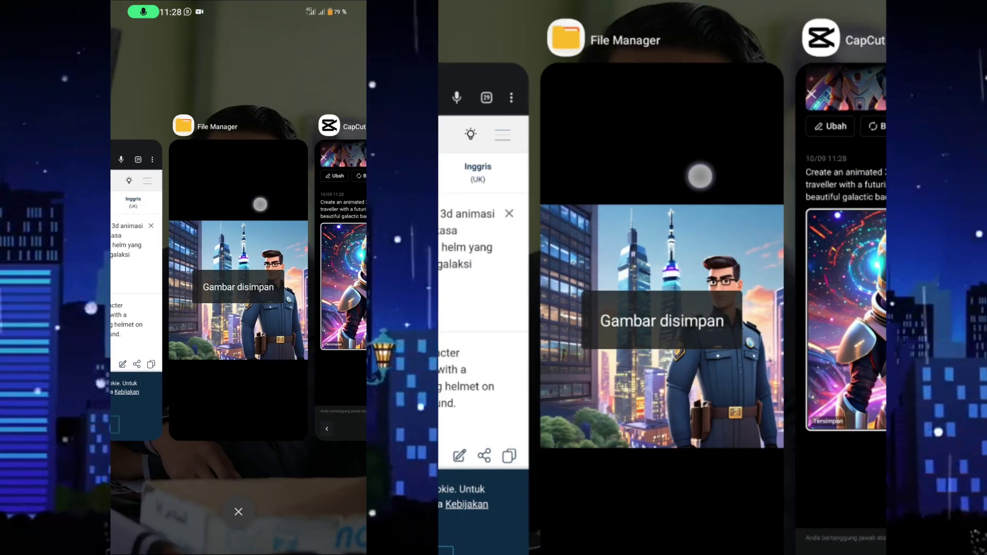